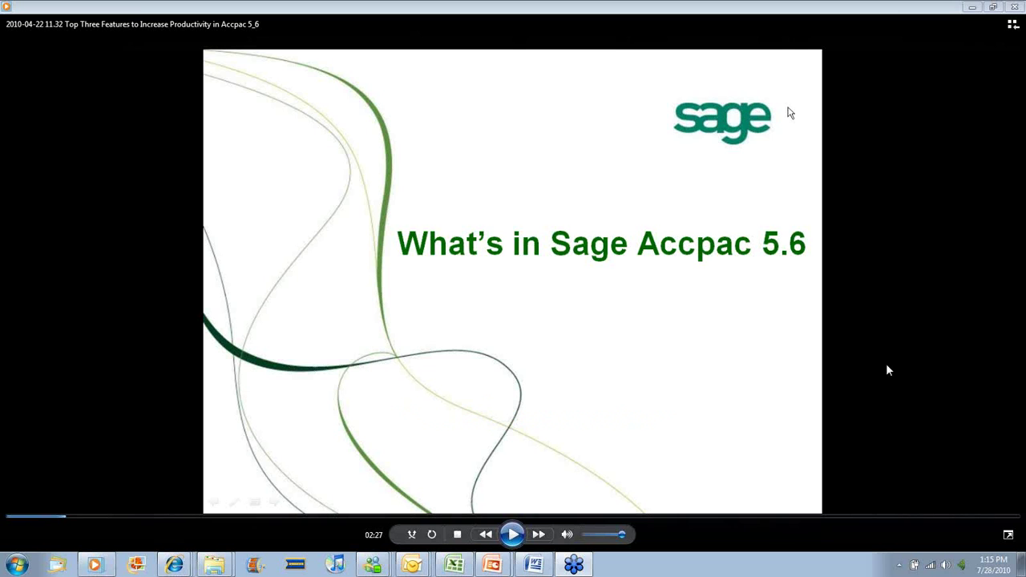
Step: Start the What's in Sage Accpac 5.6 video playing in Windows Media Player
click(517, 536)
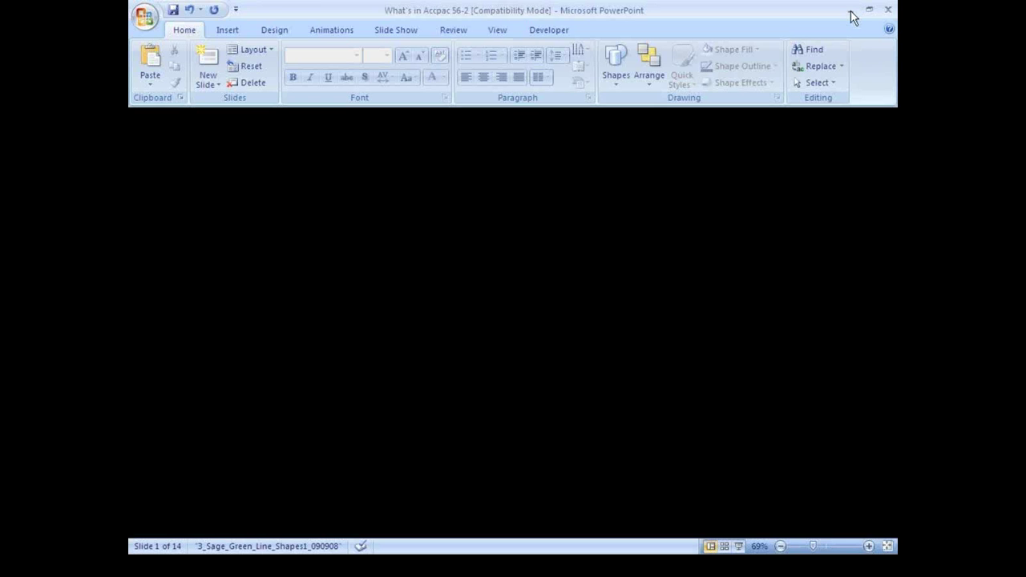
Step: Minimize PowerPoint to reveal the Sage Accpac desktop for Sample Company Inc
click(851, 10)
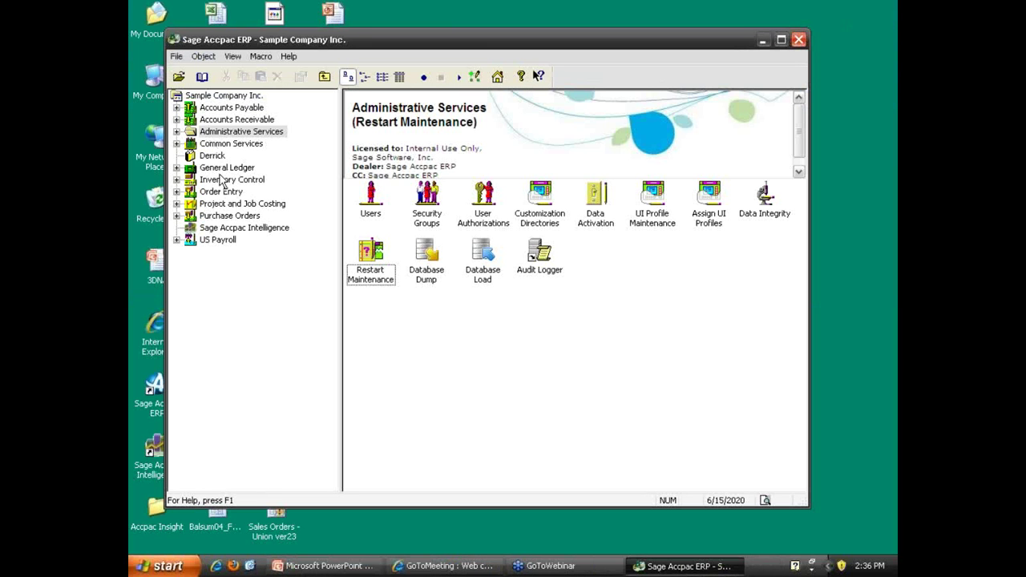
Step: Open Common Services, then the Bank Services modules
click(228, 144)
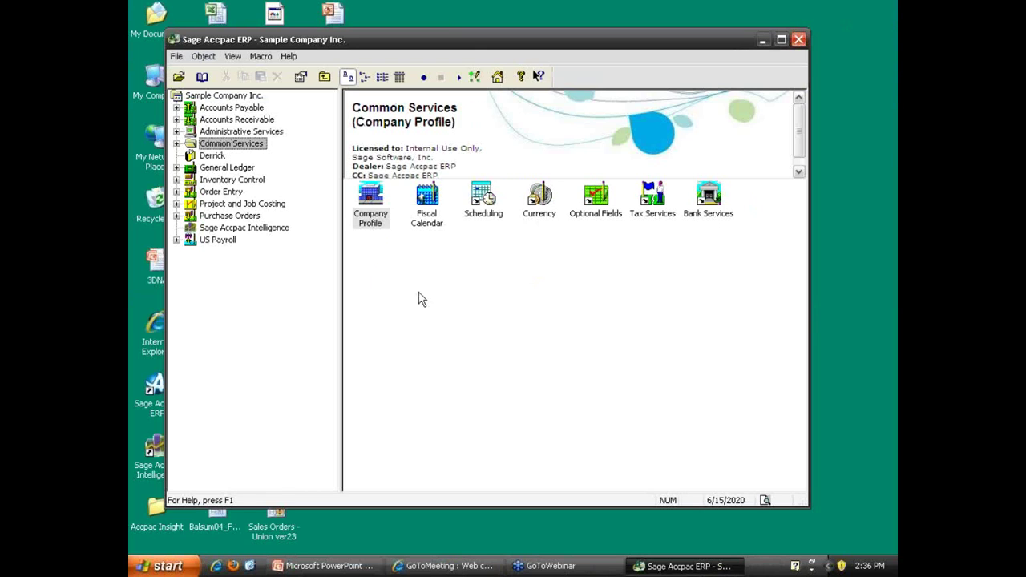
double_click(708, 194)
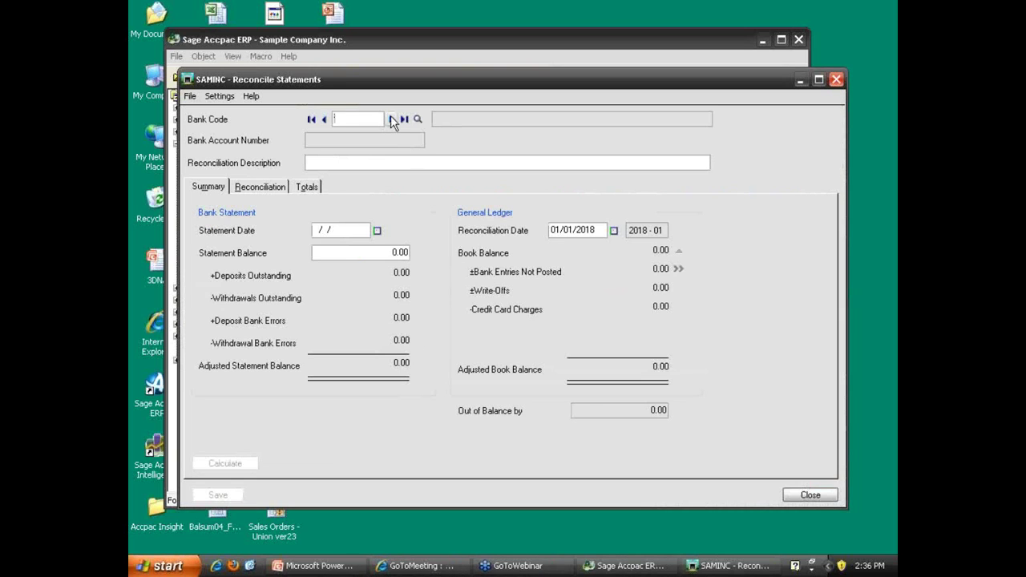
Step: Load bank code CCB and list its outstanding transactions, out of balance by 835.00
click(393, 119)
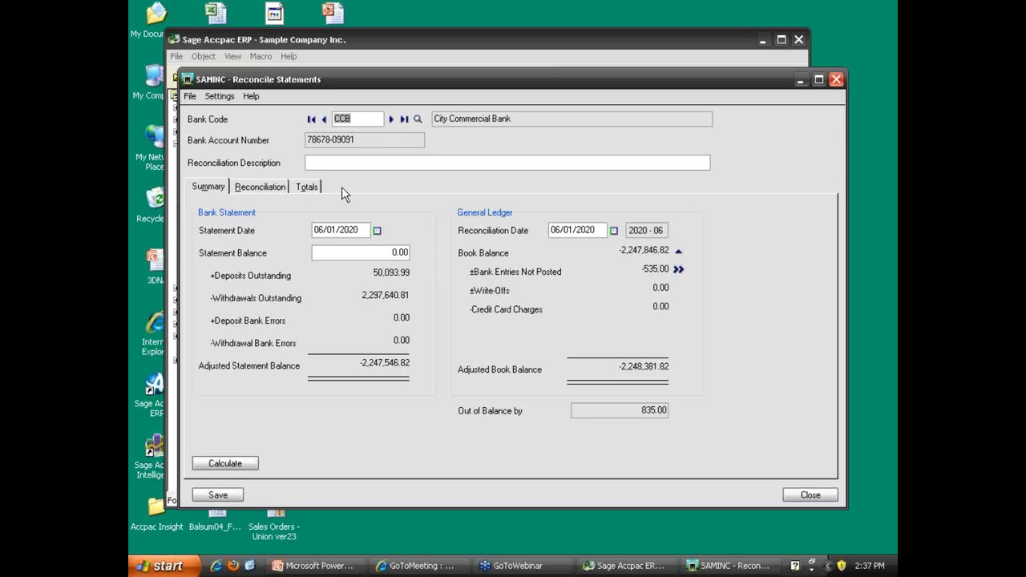
click(242, 189)
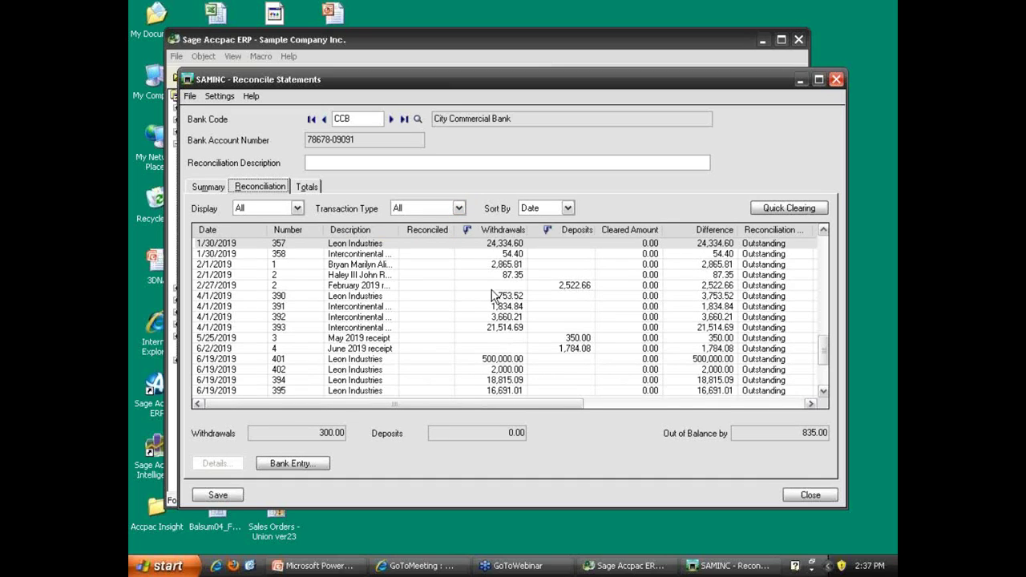
click(458, 209)
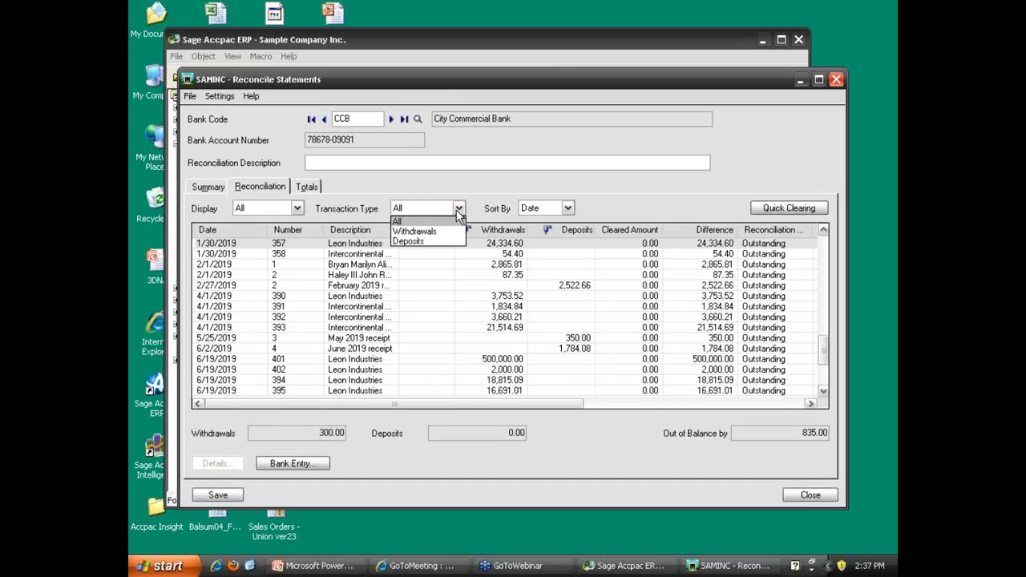
click(457, 233)
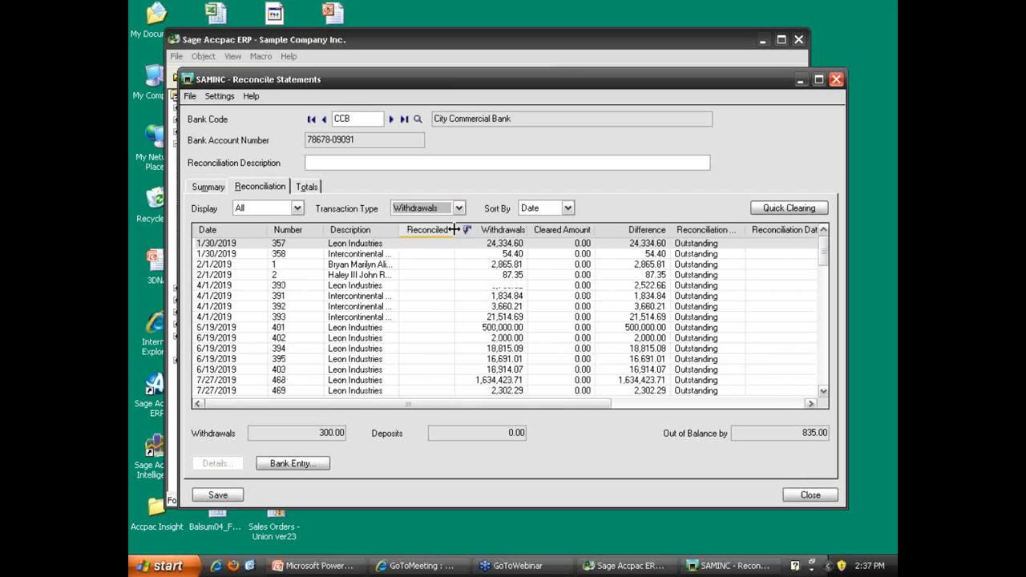
click(459, 209)
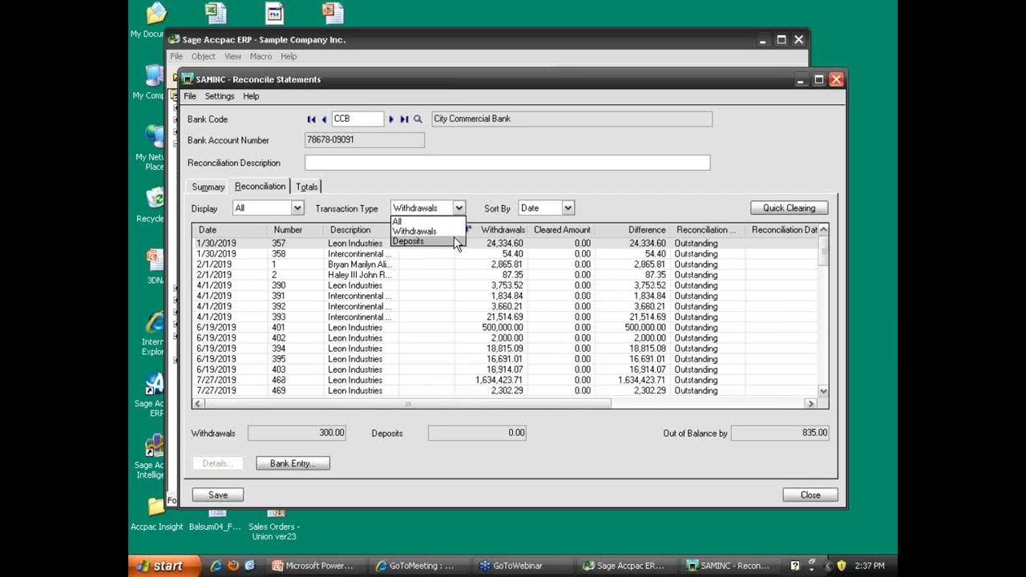
click(455, 241)
click(459, 208)
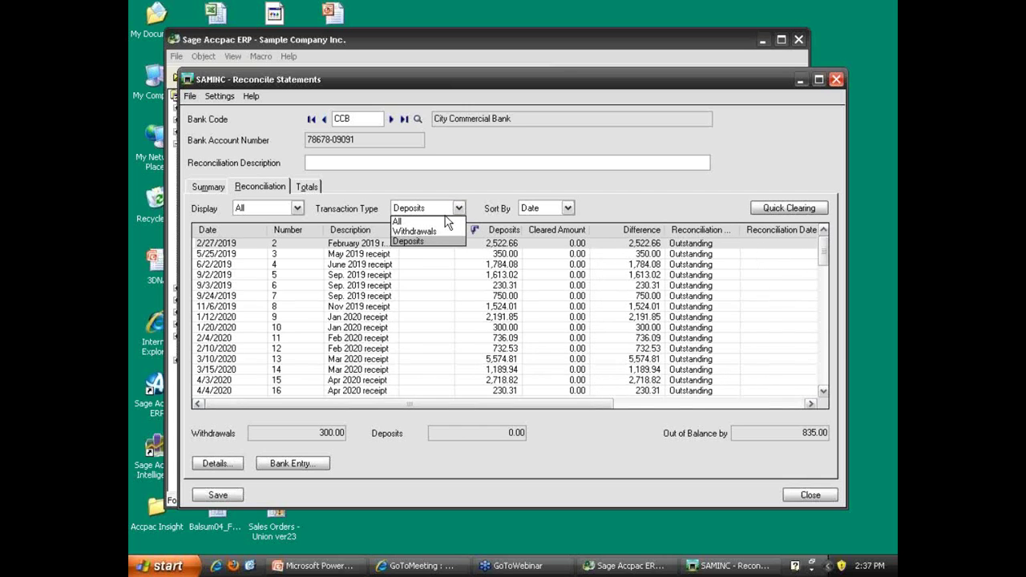
click(437, 221)
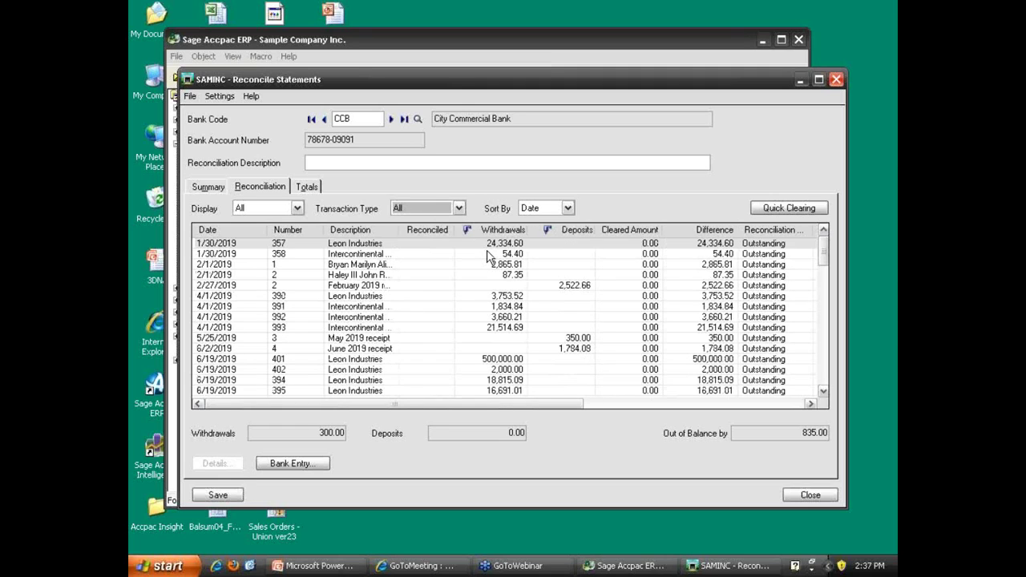
click(488, 254)
click(489, 244)
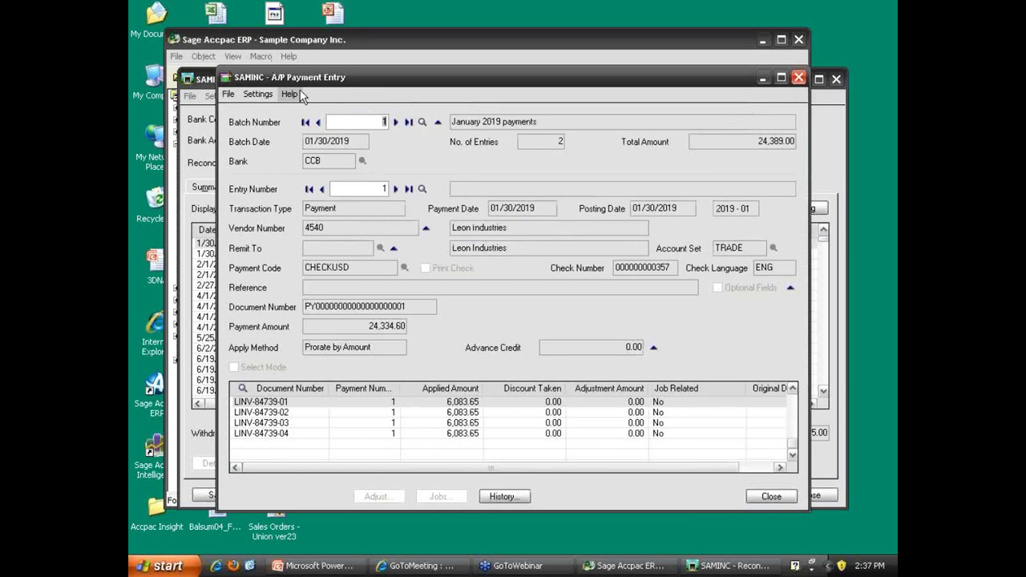
click(765, 498)
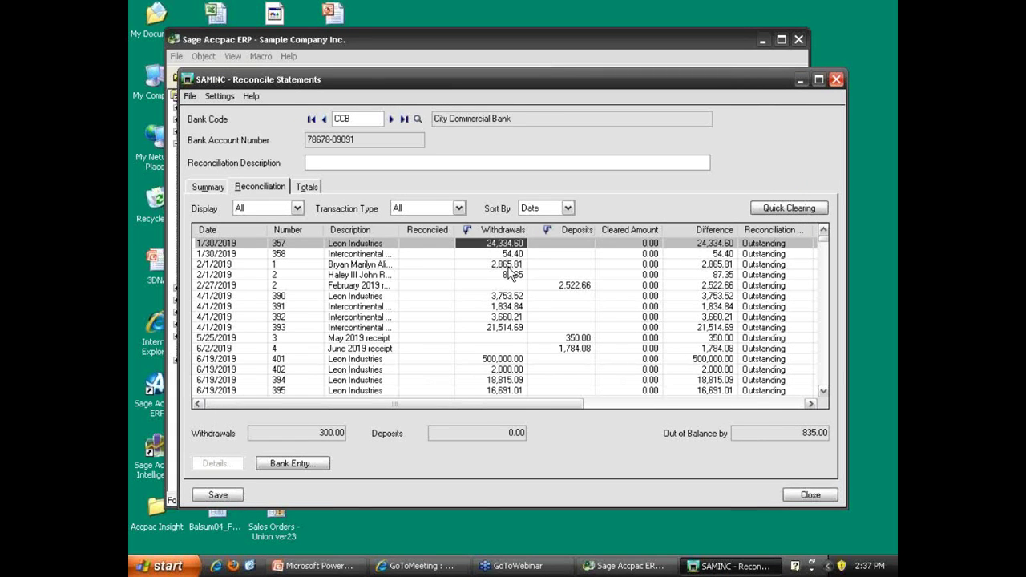
Step: Review Quick Clearing with Withdrawals and Cleared selected, then close it without applying
click(778, 210)
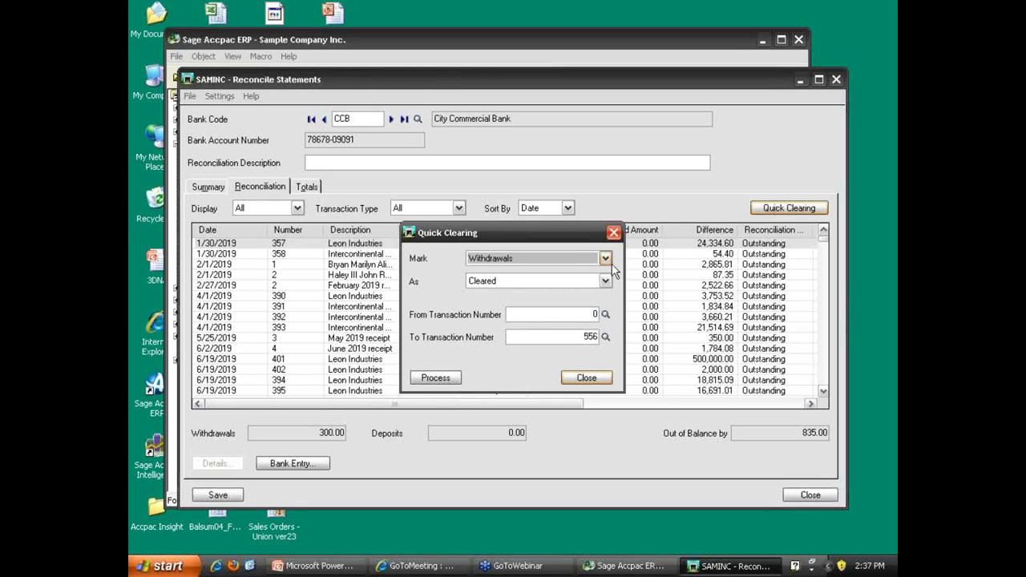
click(607, 259)
click(607, 259)
click(606, 282)
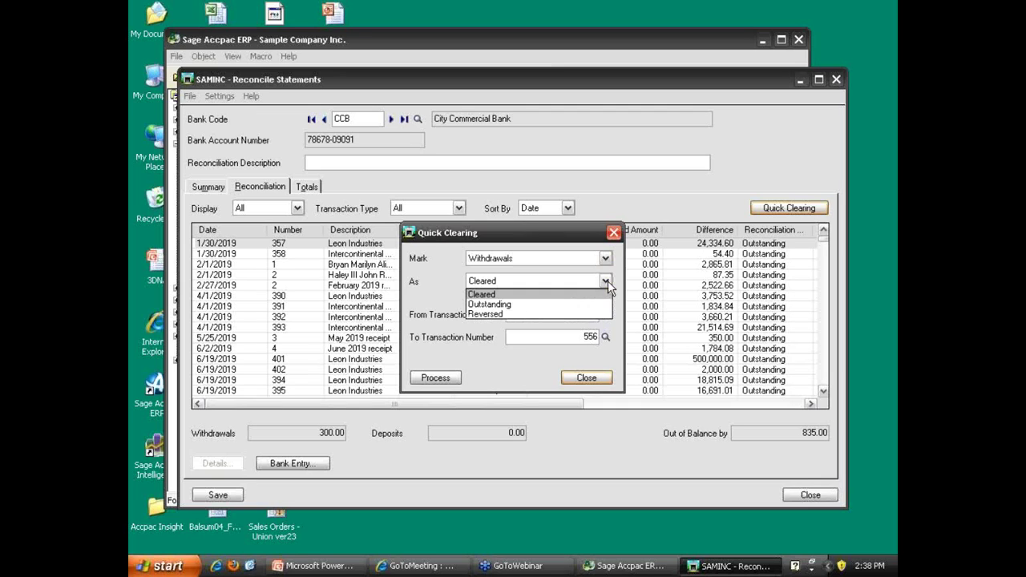
click(607, 281)
click(584, 313)
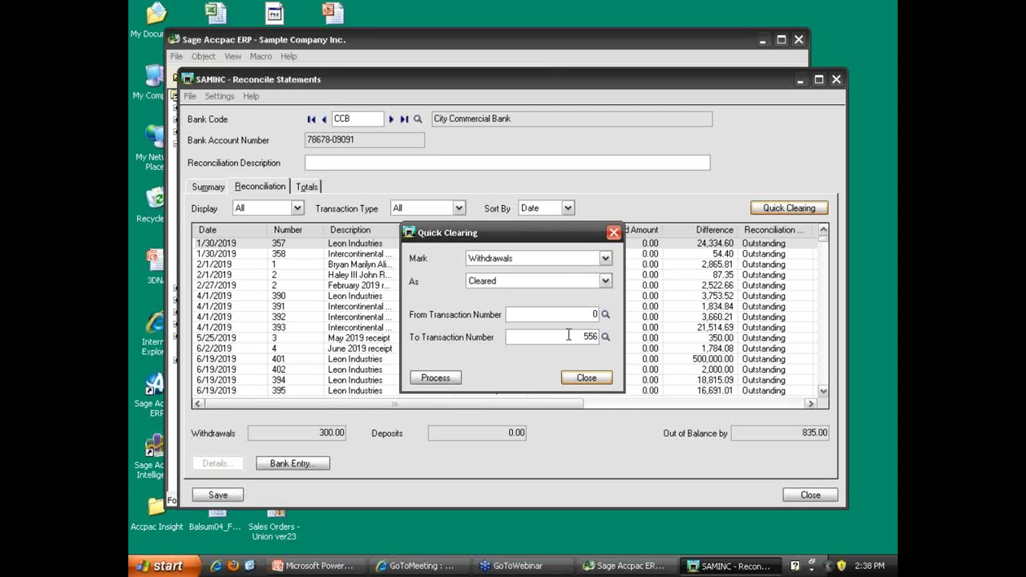
click(586, 377)
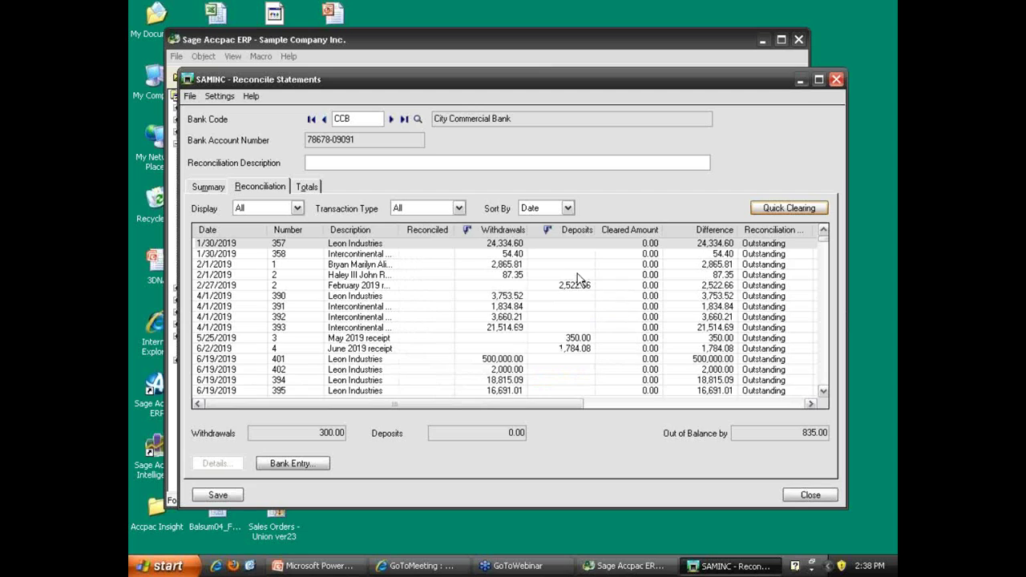
Step: Select the 2/1/2019 transaction, then start a new CCB Bank Entry from Bank Transactions
click(259, 268)
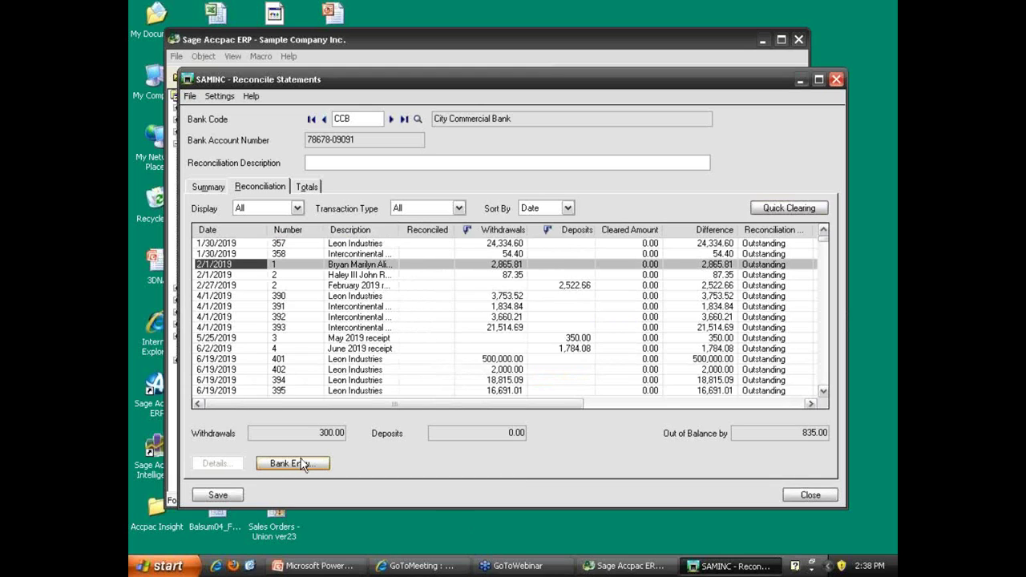
click(493, 33)
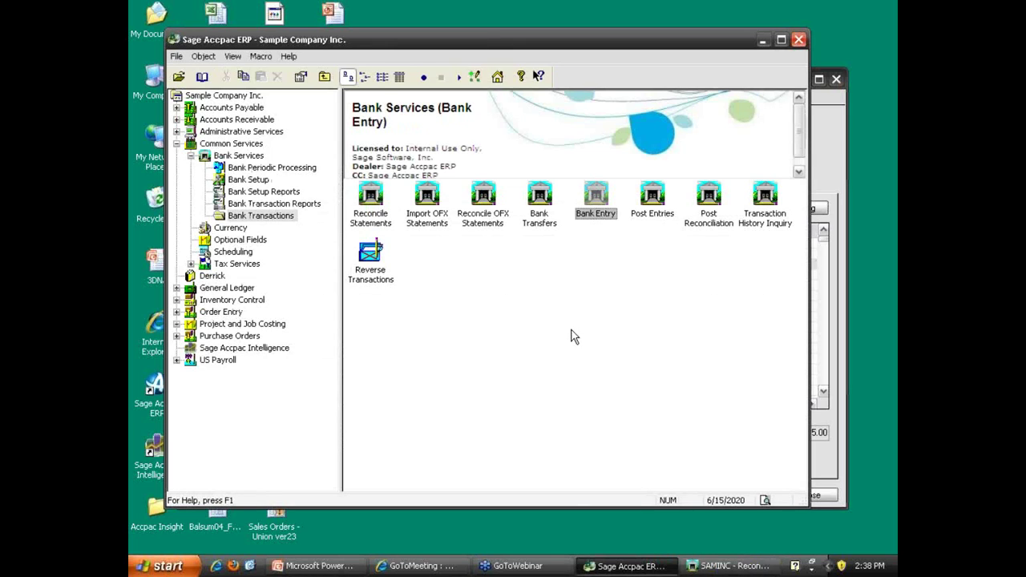
click(826, 172)
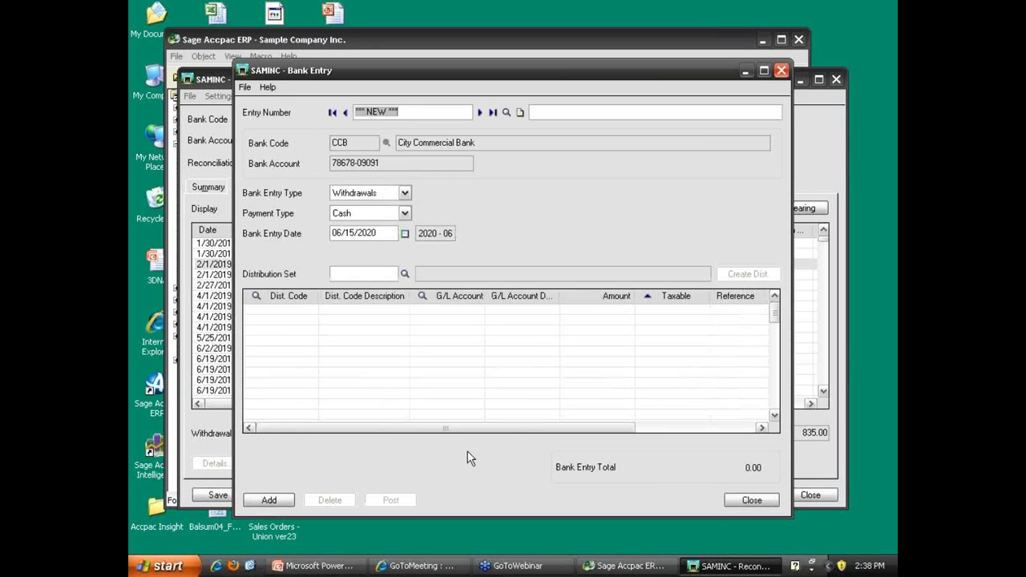
Step: Add a blank distribution line to the new bank entry
click(302, 321)
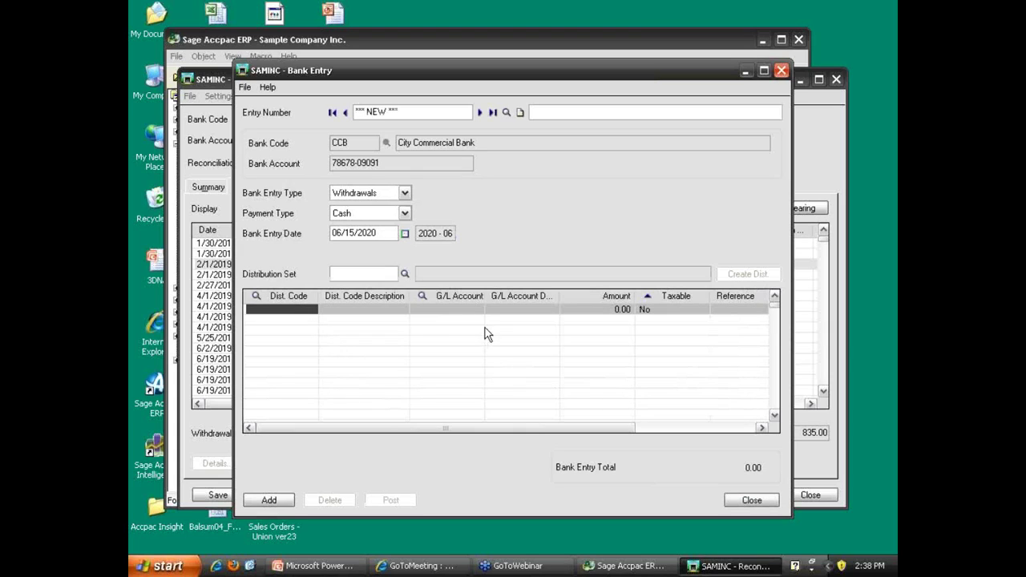
click(453, 312)
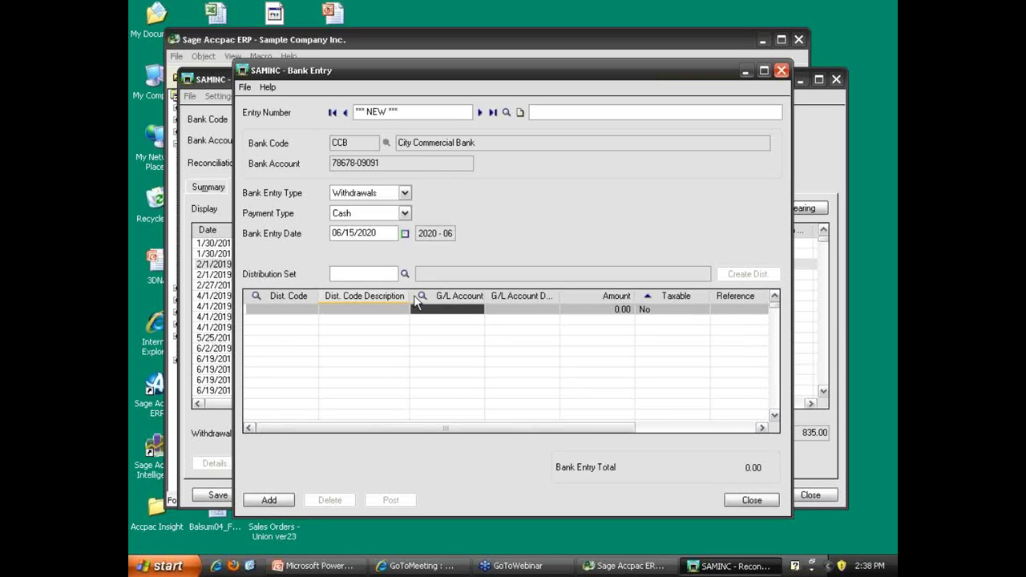
click(623, 309)
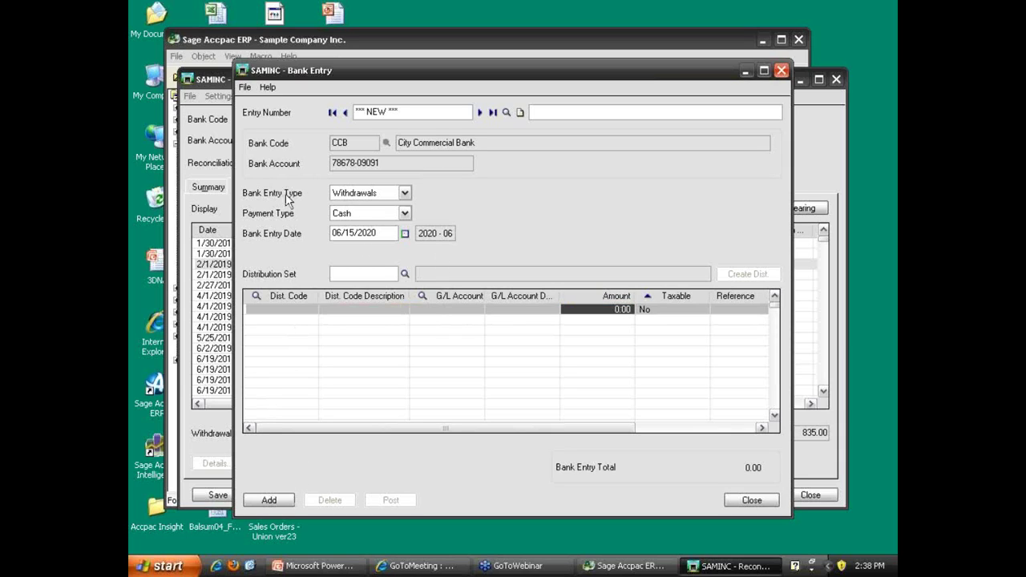
Step: Keep entry type Withdrawals and payment type Cash, and look up distribution codes
click(405, 194)
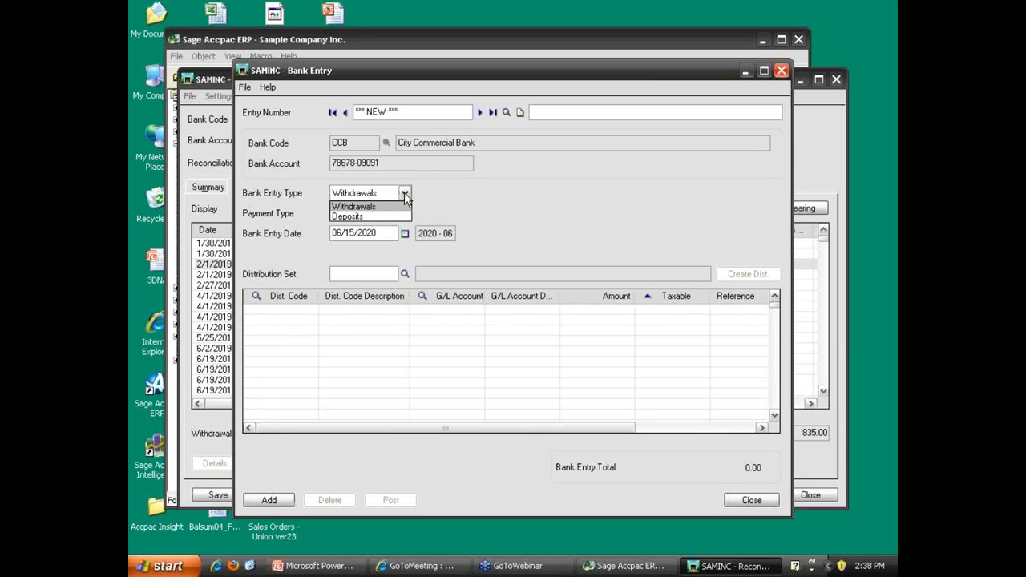
click(405, 203)
click(405, 213)
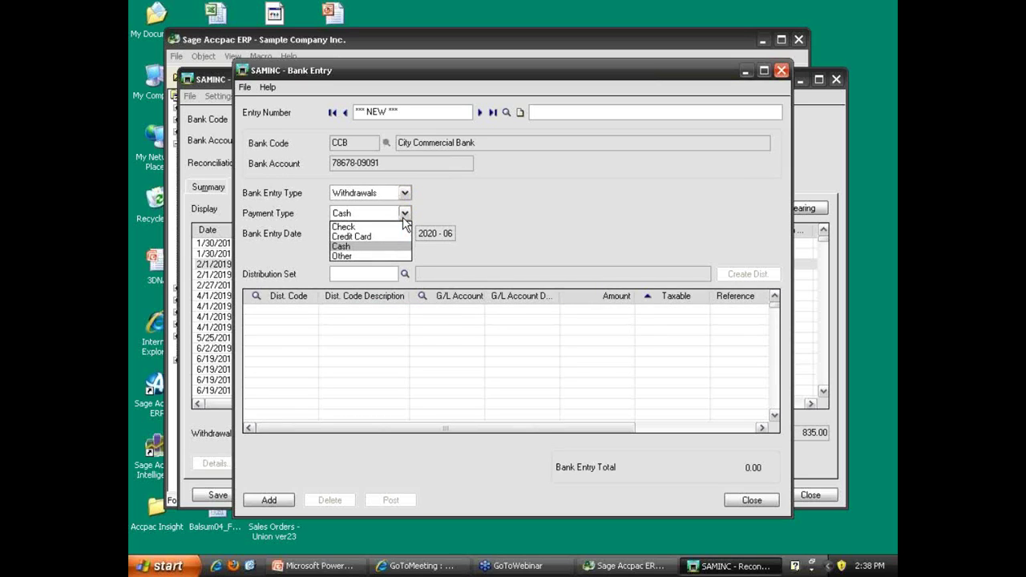
click(403, 217)
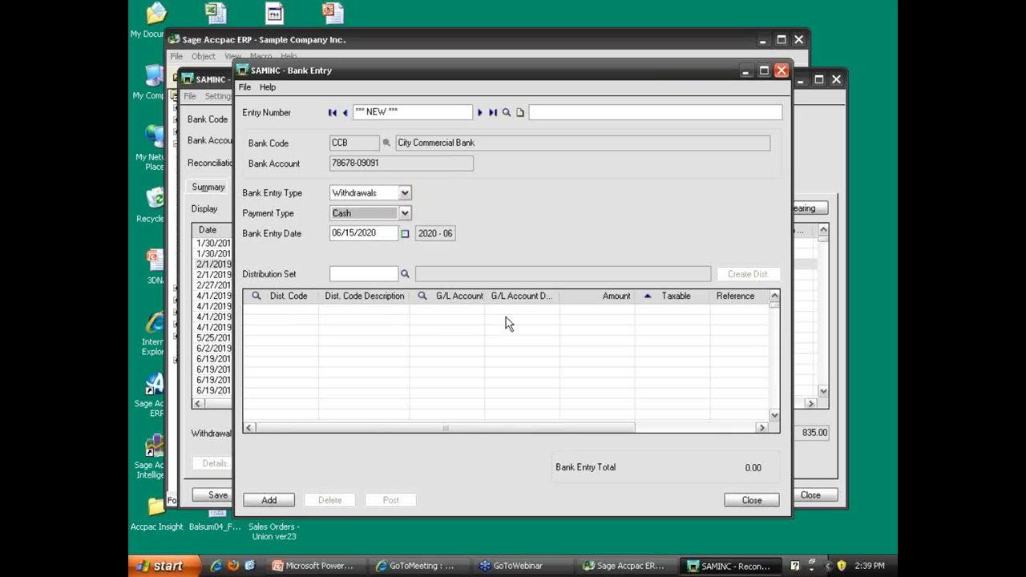
click(434, 312)
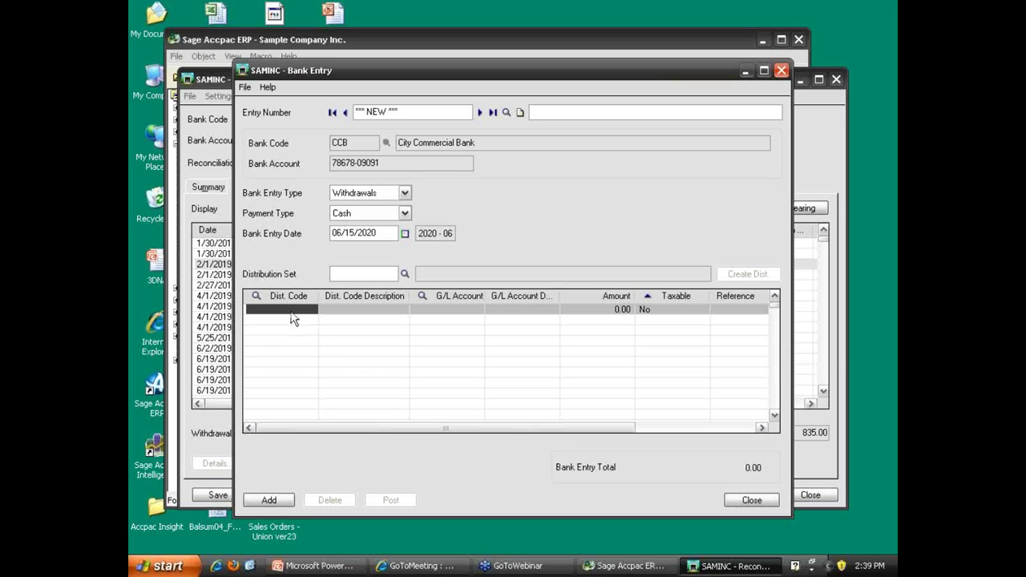
click(255, 297)
Step: Enter an SC service-charge line of 10.00 to account 6110 and add the entry
click(223, 235)
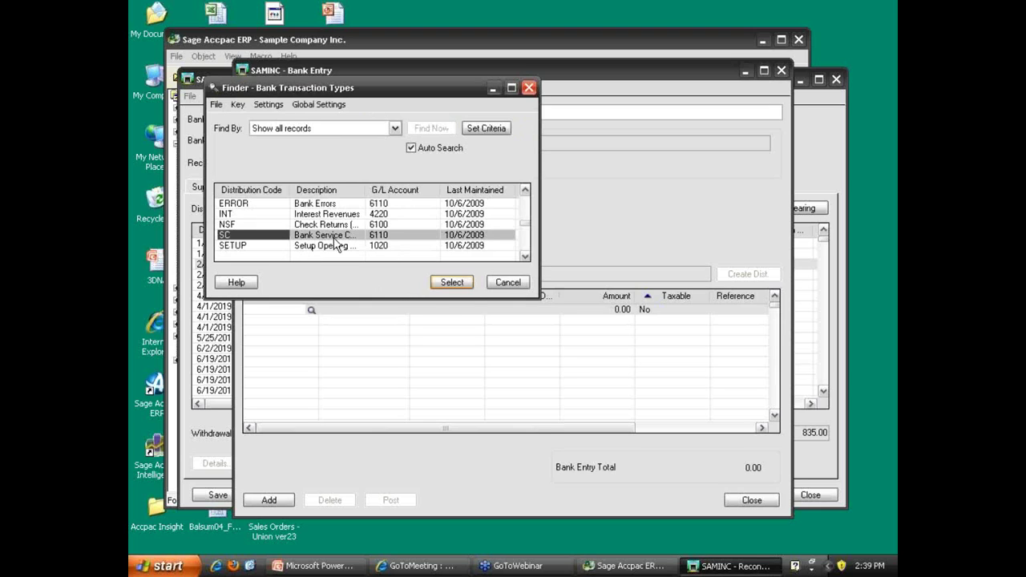
click(450, 283)
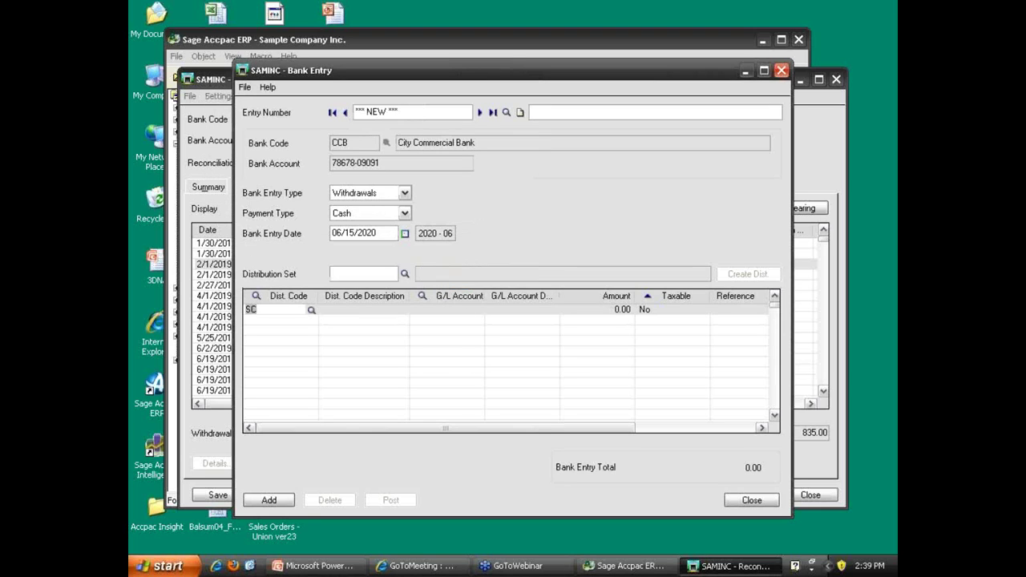
key(Tab)
key(Tab)
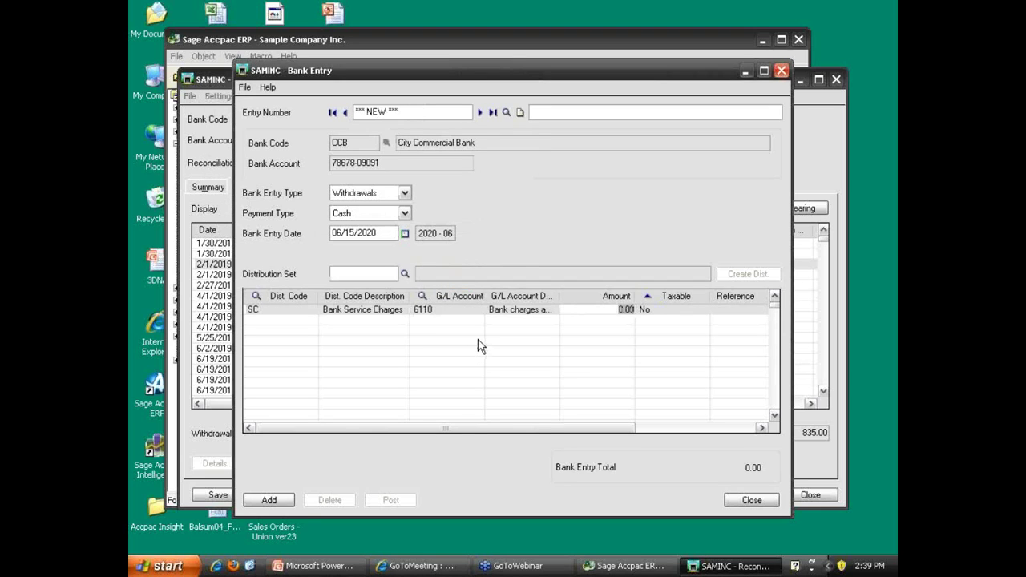
text(10)
key(Return)
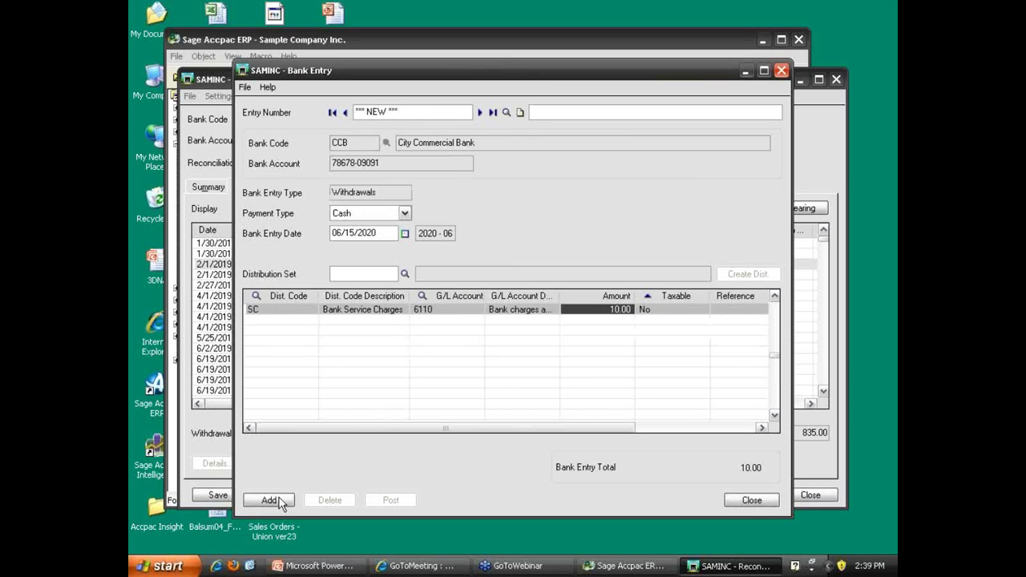
click(281, 501)
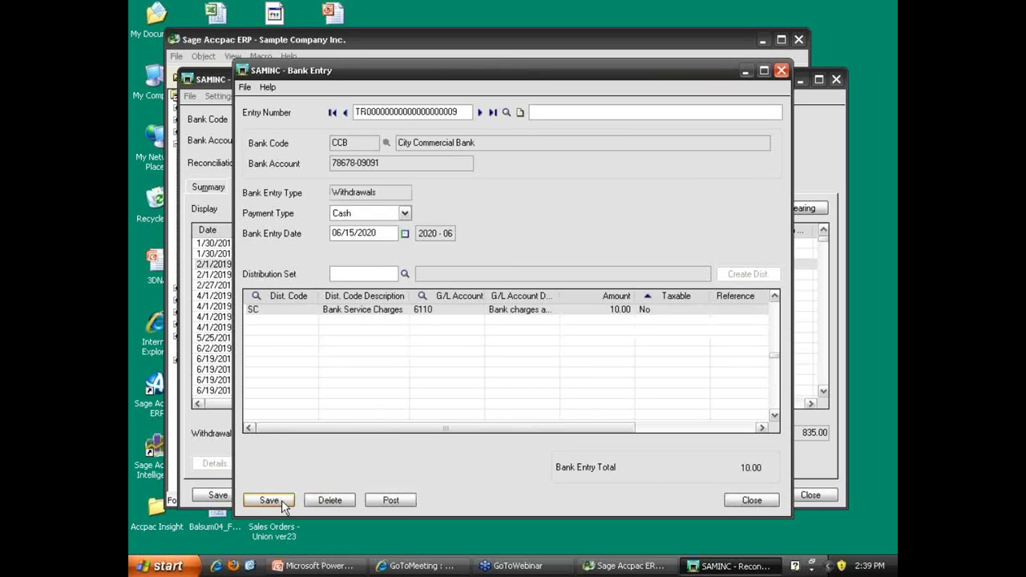